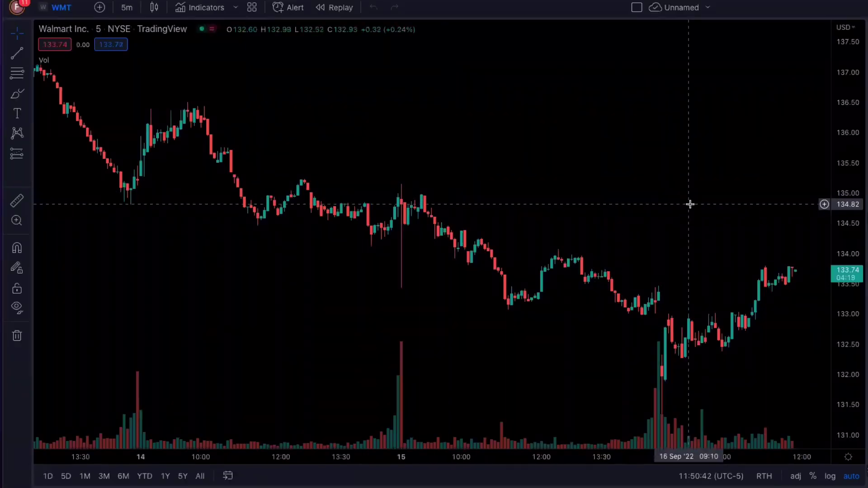
Step: Pan toward the latest bars and remove the Vol study from the WMT chart
drag(557, 168, 511, 166)
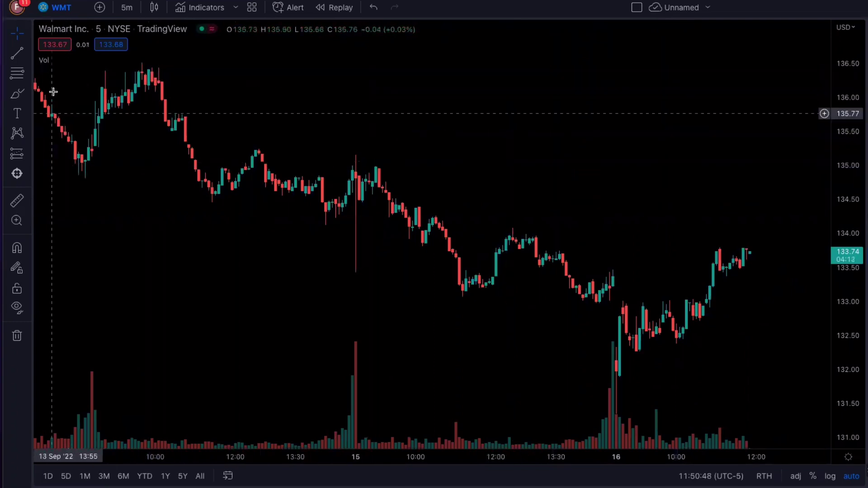
mouse_move(37, 63)
click(90, 60)
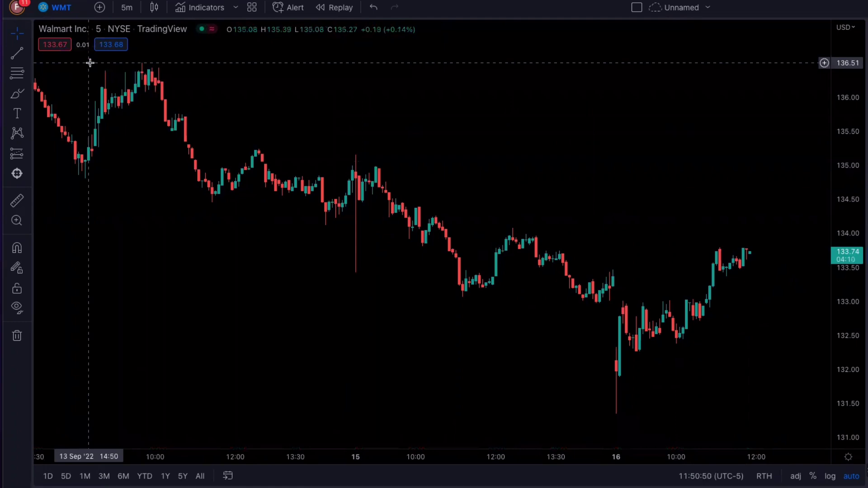
Step: From Invite-only scripts, add Lux Algo Premium, two Oscillators Premium panes and SR & Patterns Premium
click(220, 9)
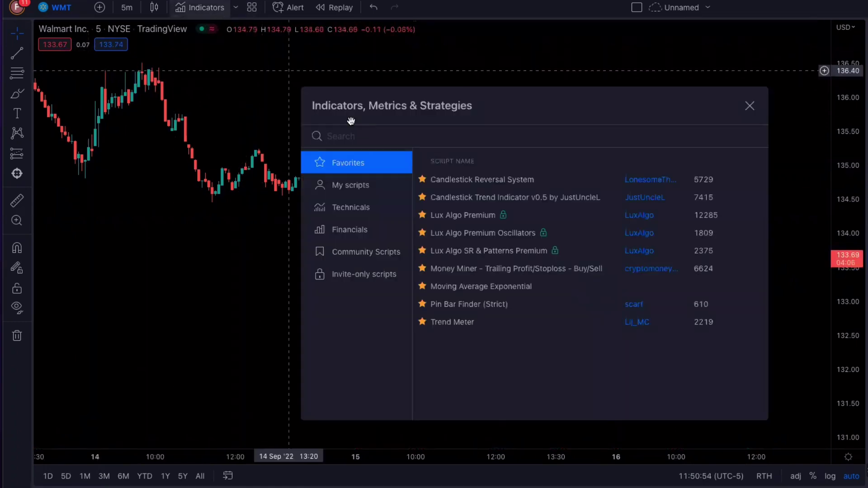
click(344, 273)
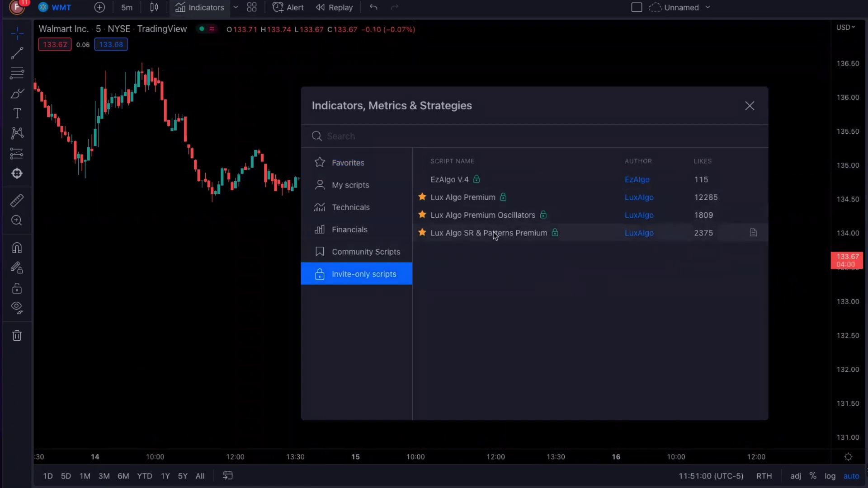
click(467, 198)
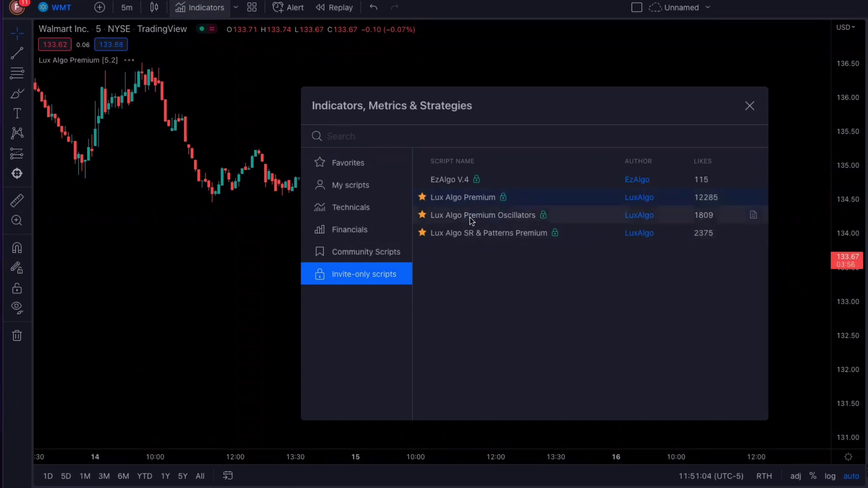
click(470, 218)
click(471, 218)
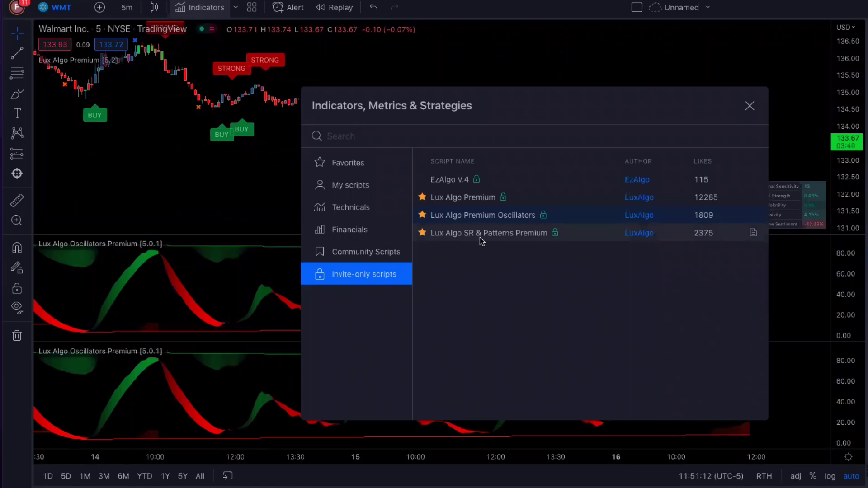
click(482, 239)
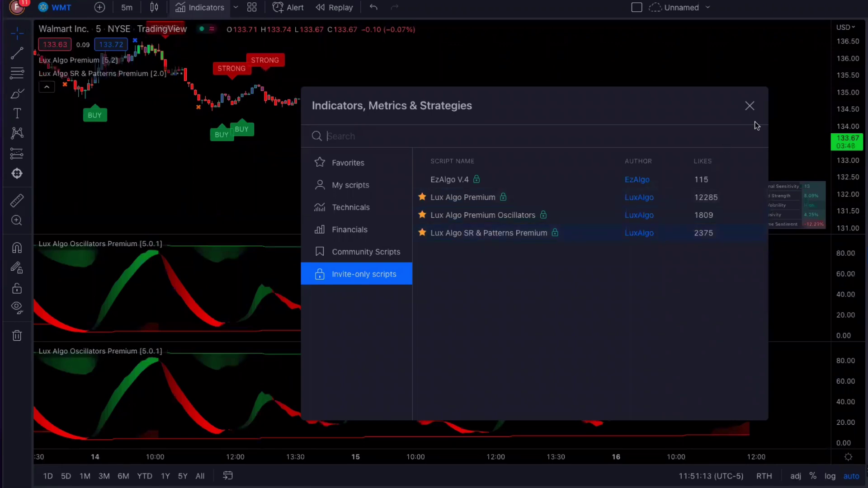
click(750, 107)
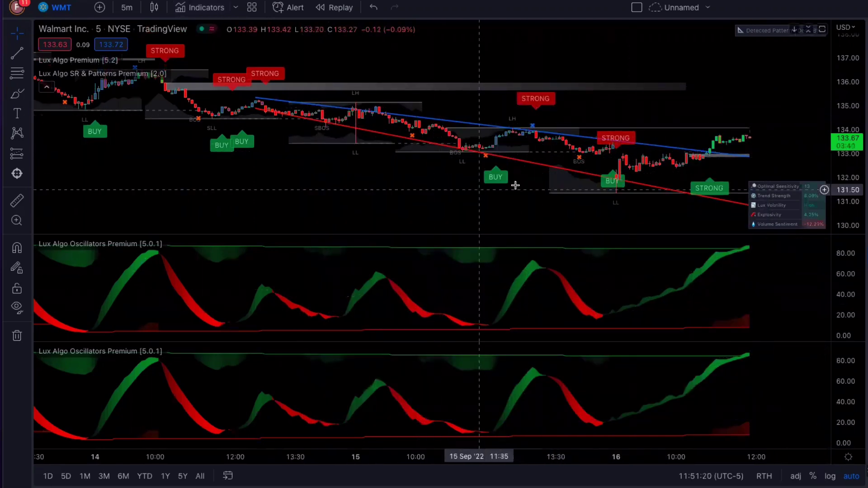
Step: Zoom and pan the WMT chart onto the latest bars and compress the price scale, leaving the chart style unchanged
scroll(532, 184, down, 2)
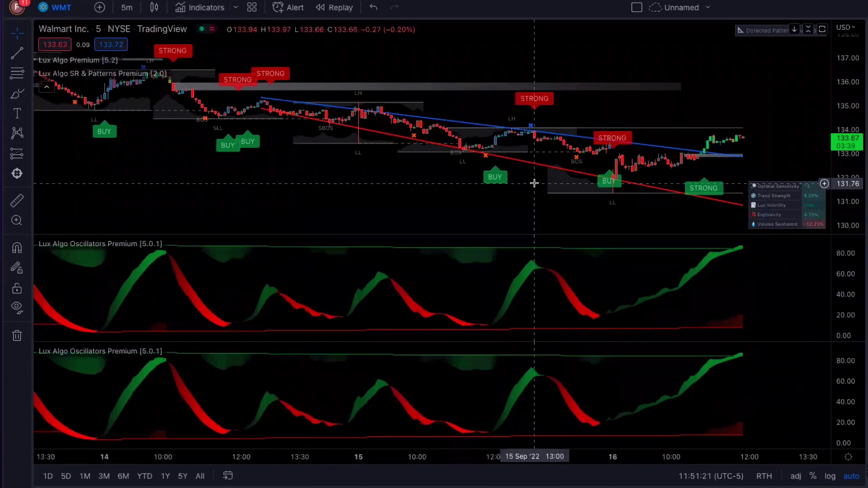
scroll(534, 183, up, 3)
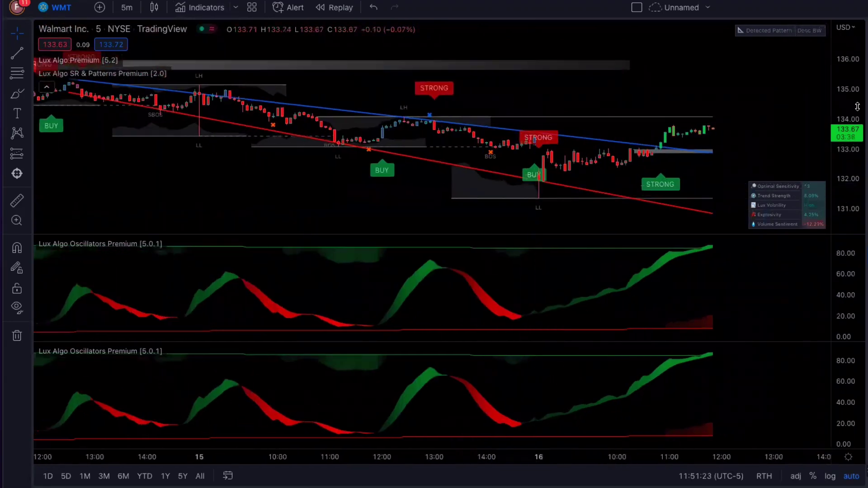
drag(727, 140, 682, 129)
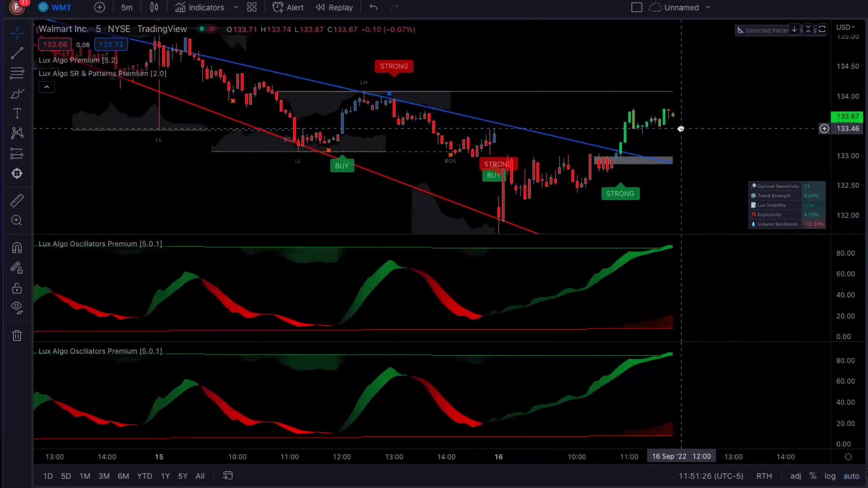
drag(841, 149, 841, 180)
drag(701, 188, 684, 189)
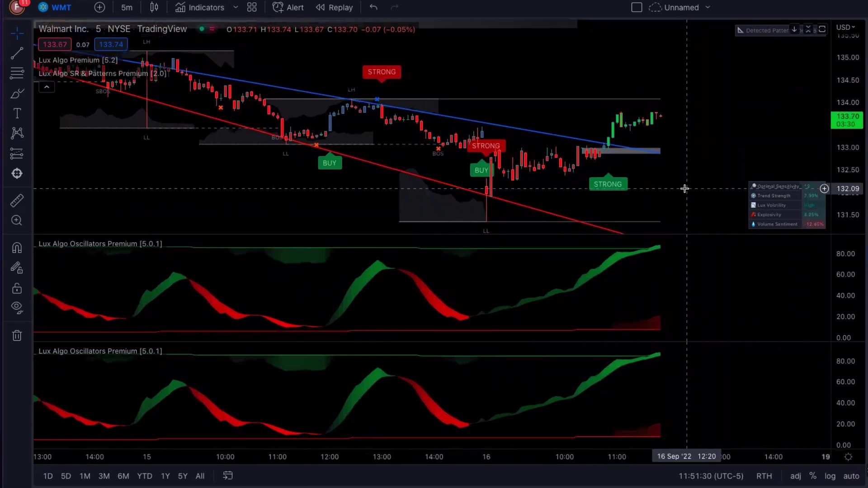
click(156, 8)
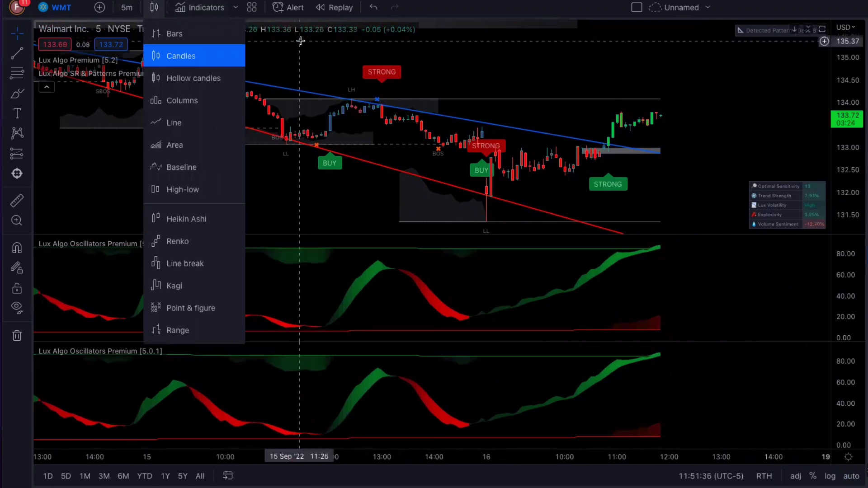
click(318, 78)
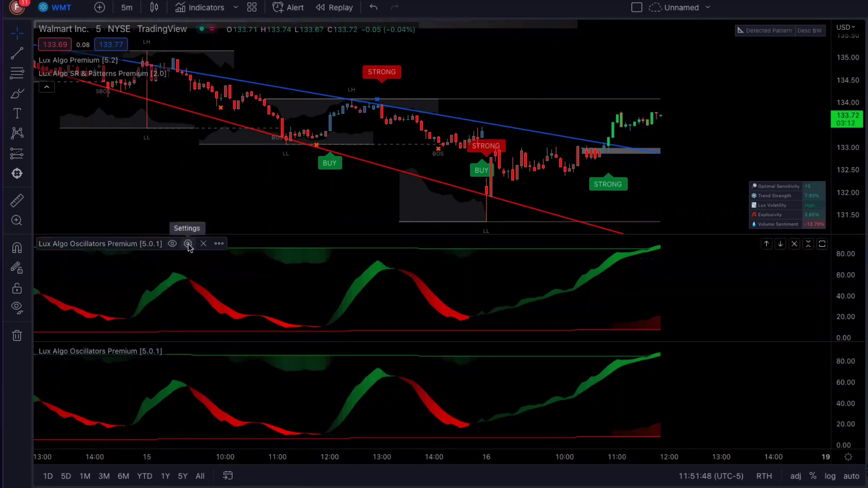
Step: Change the upper Oscillators Premium pane's Type input to Ultimate MACD and apply
click(188, 244)
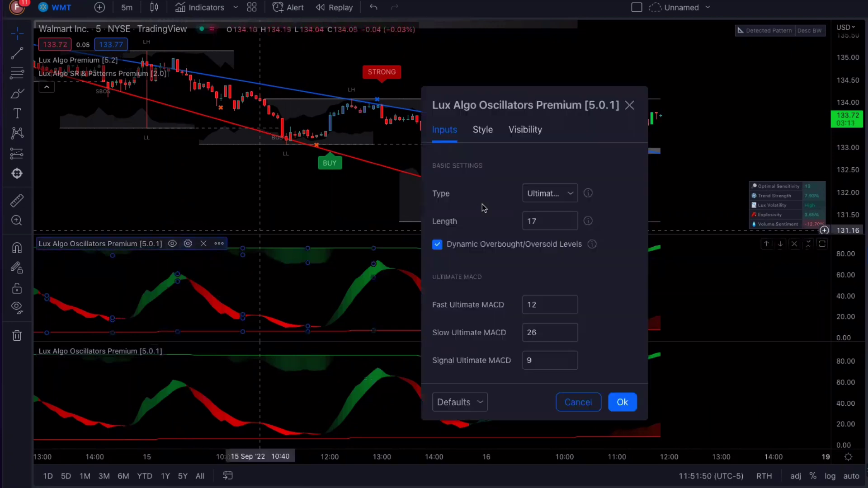
click(548, 195)
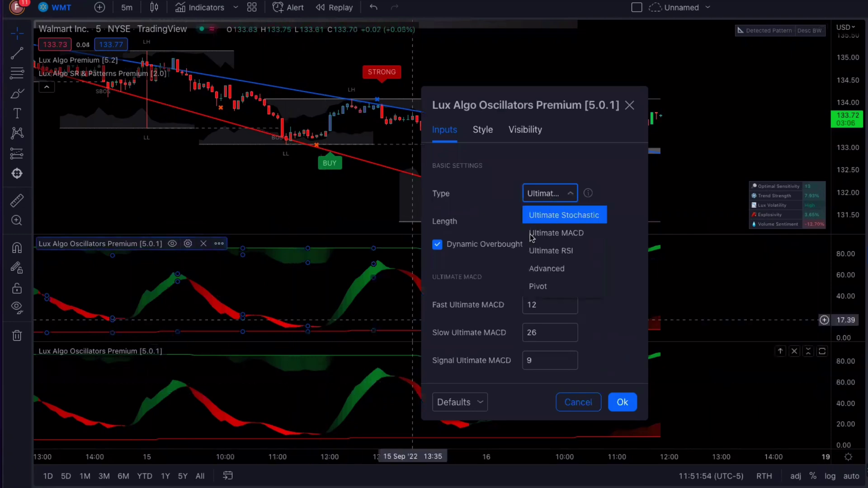
click(564, 238)
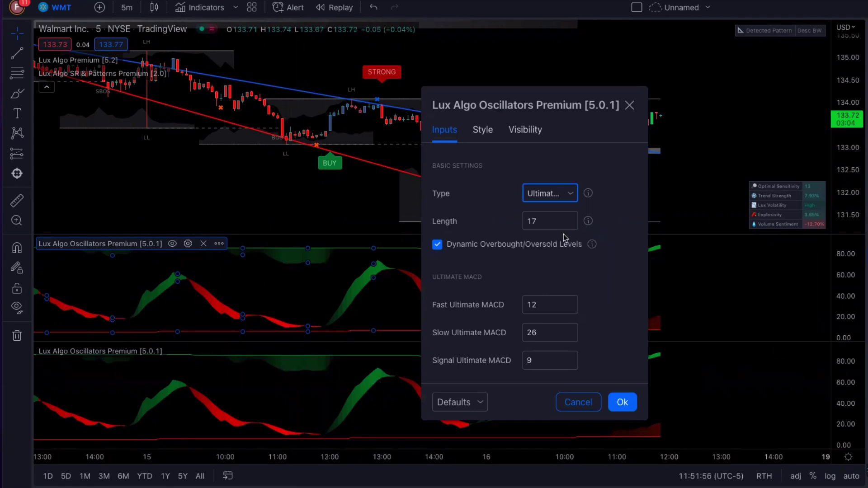
click(622, 402)
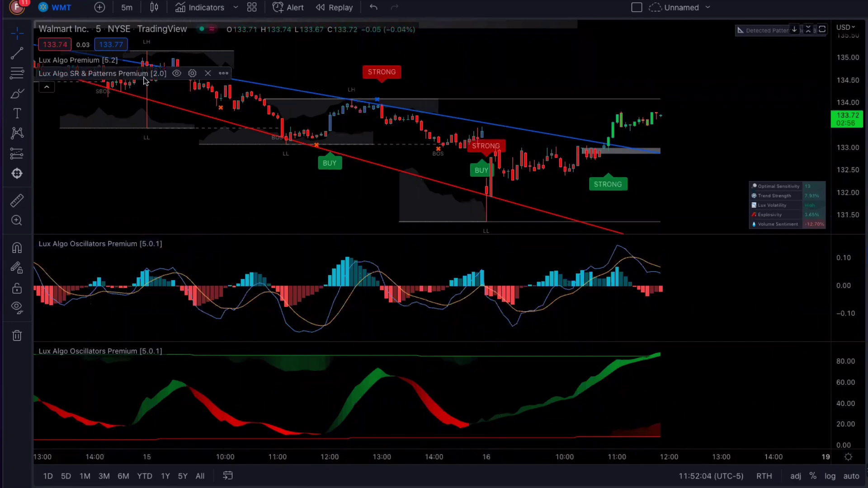
Step: In SR & Patterns Premium inputs, turn Pattern Detection off and set Predictive SR to Ranges with count 2
click(193, 74)
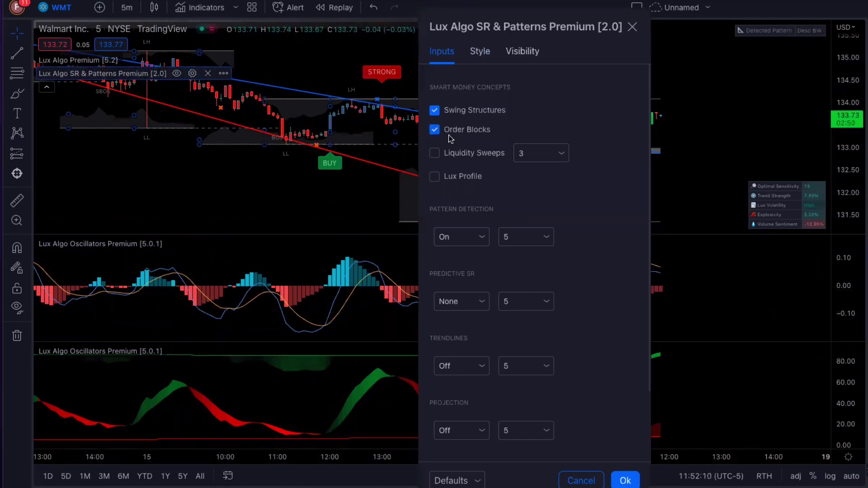
click(463, 239)
click(456, 277)
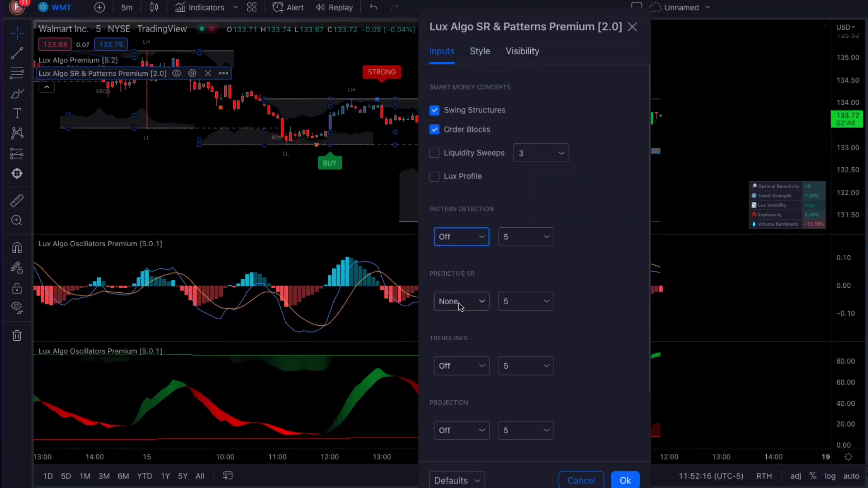
scroll(522, 321, down, 1)
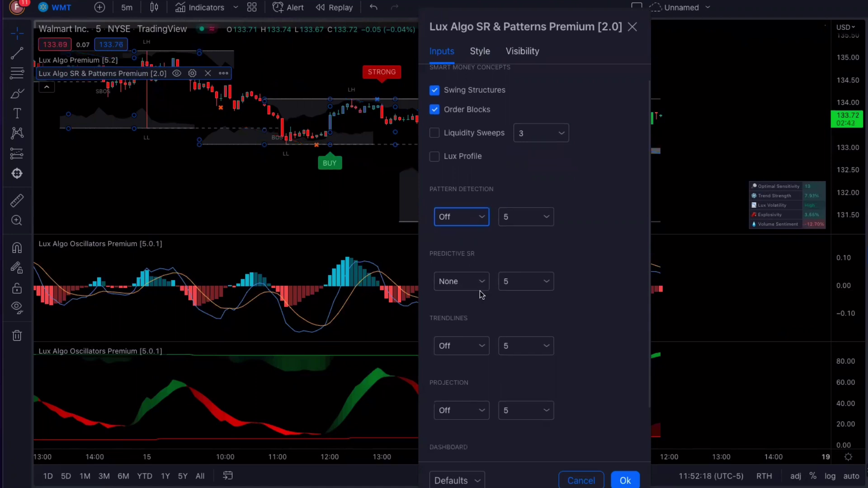
click(473, 284)
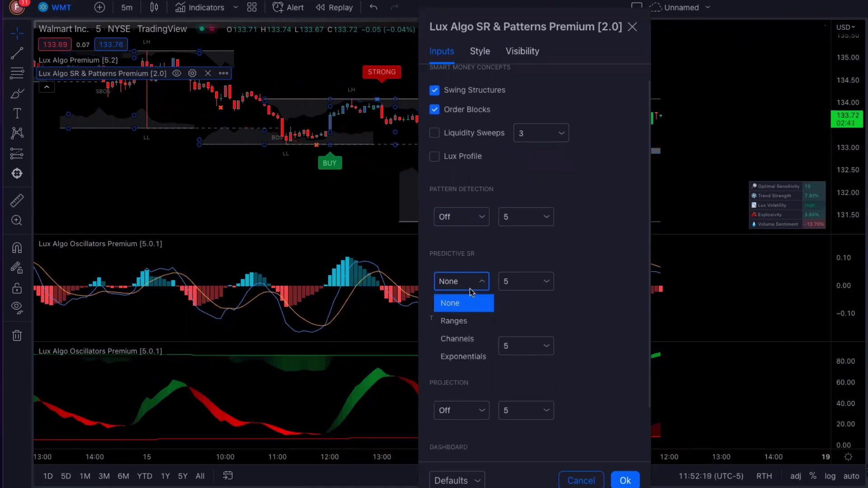
click(454, 321)
click(545, 283)
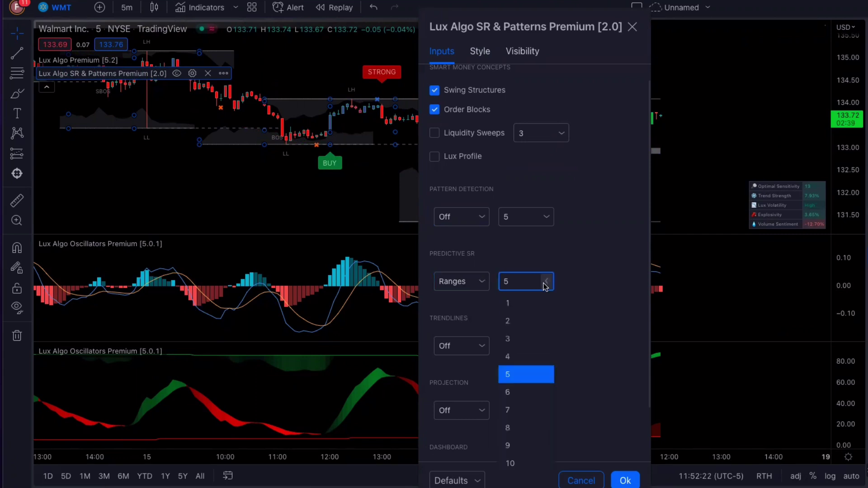
click(528, 321)
click(564, 314)
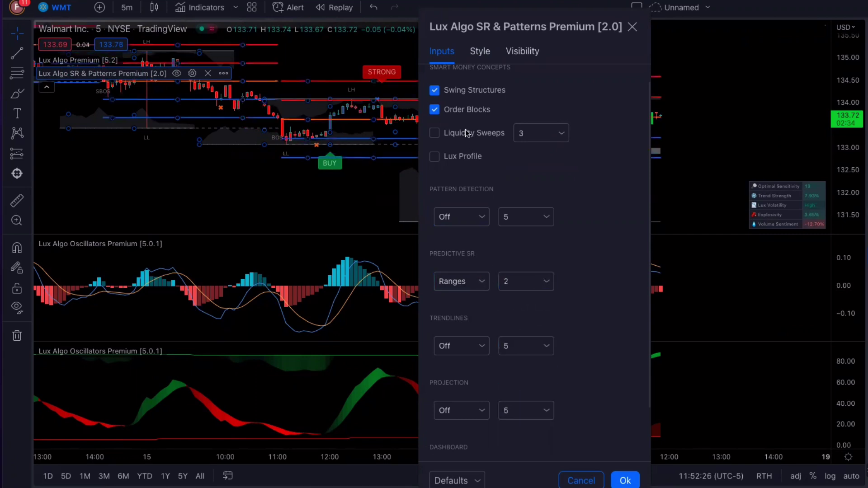
Step: Uncheck Swing Structures and Order Blocks, keep Ranges mode, and apply the SR & Patterns settings
click(434, 91)
click(434, 110)
scroll(603, 290, down, 2)
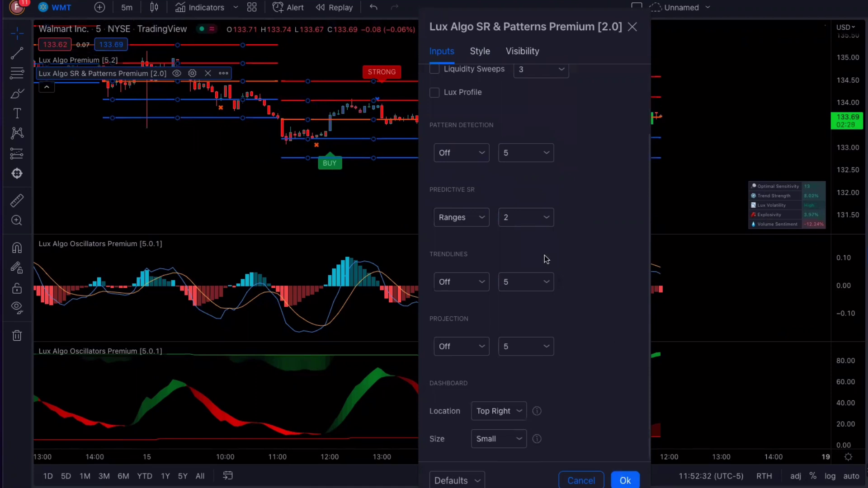
scroll(506, 265, up, 2)
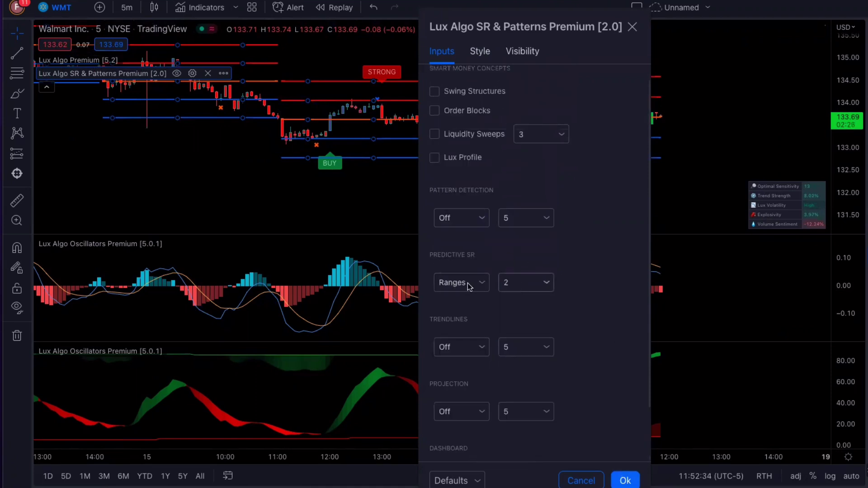
click(469, 285)
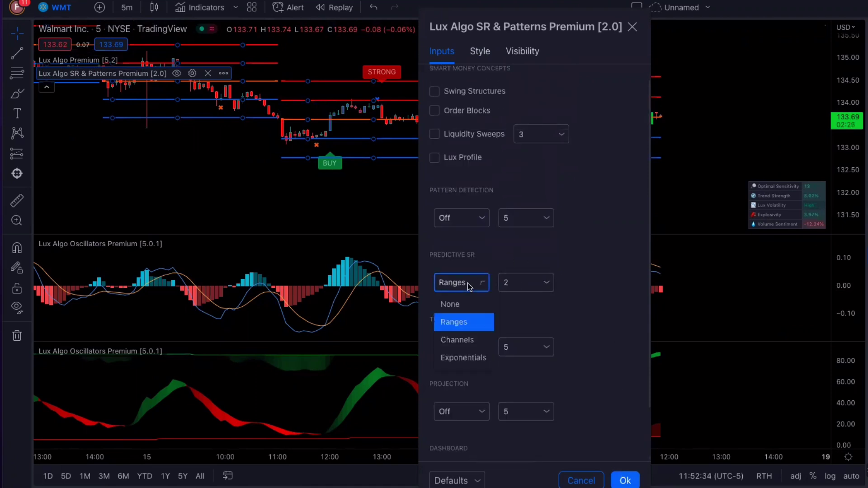
click(602, 273)
click(626, 480)
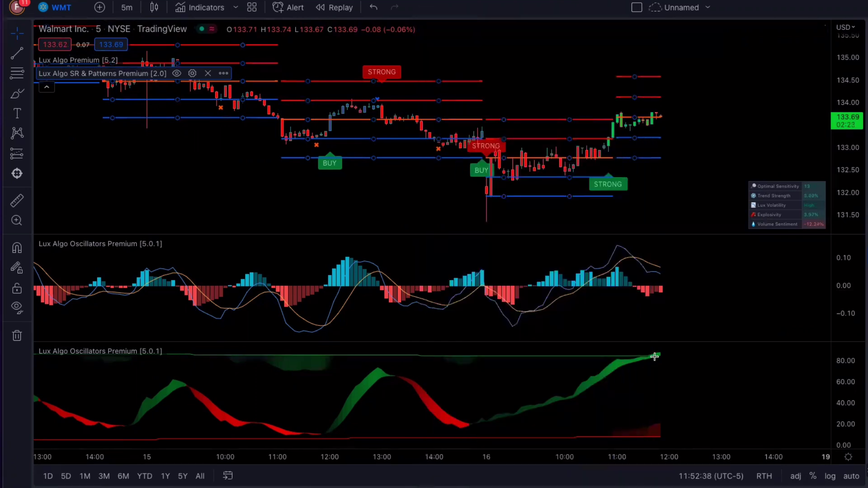
click(734, 203)
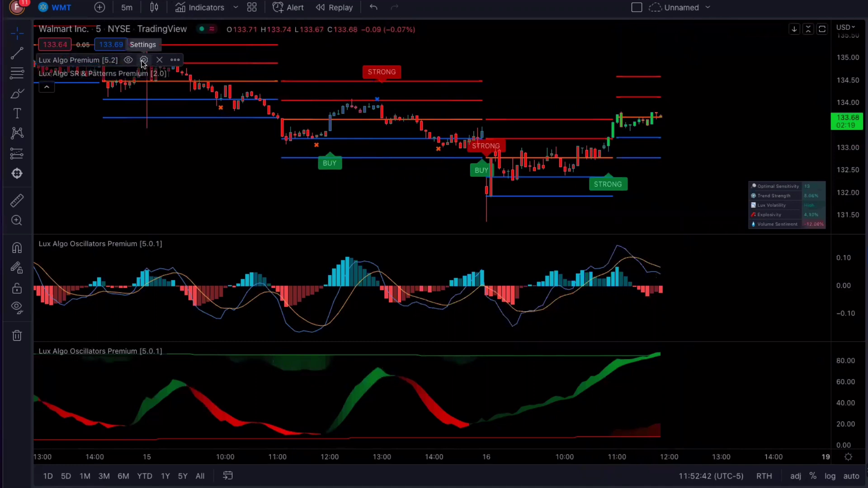
Step: In Lux Algo Premium, uncheck Dashboard, check Neo Cloud and Autopilot Signal Settings, Presets None
click(144, 61)
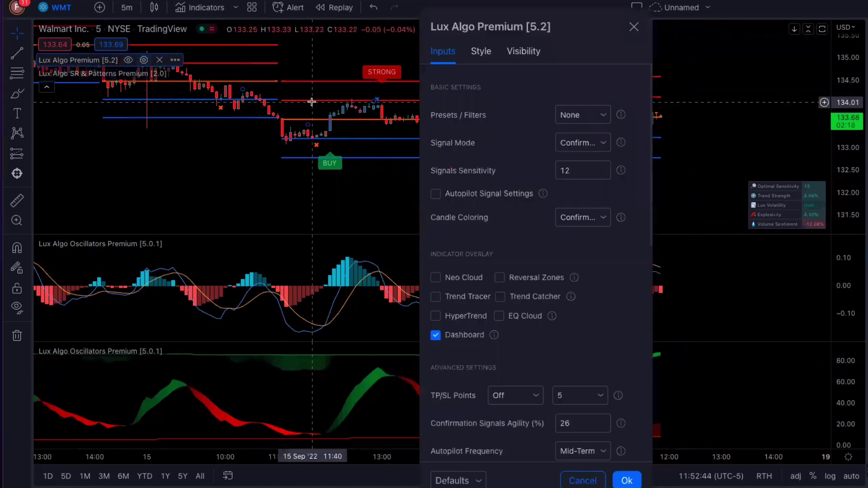
click(436, 337)
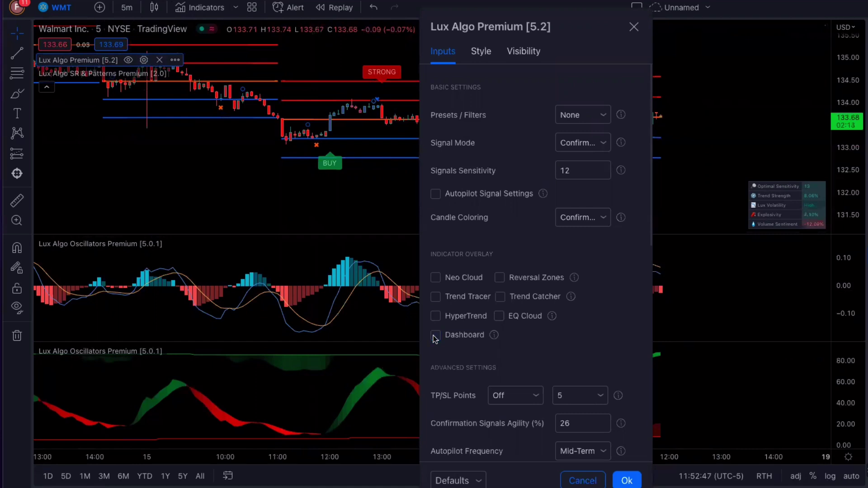
click(436, 278)
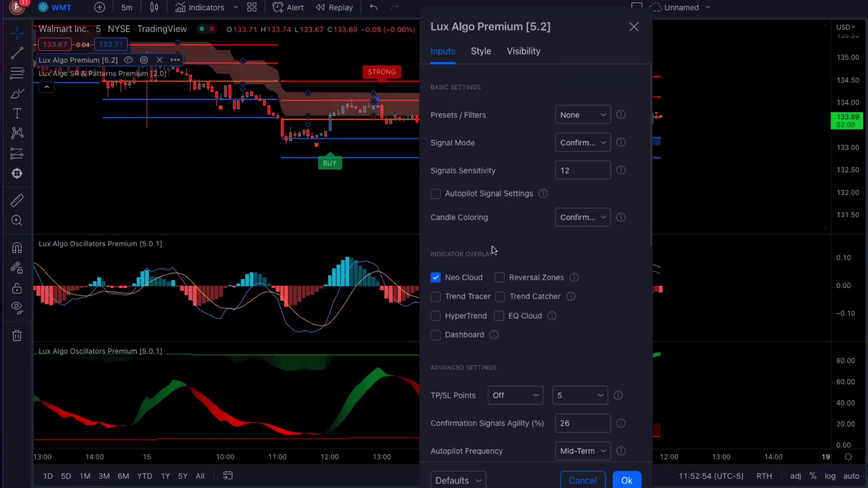
click(436, 194)
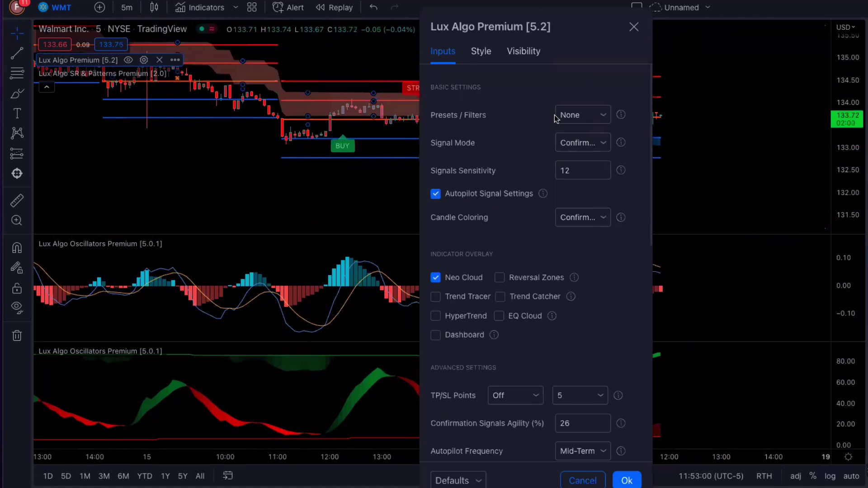
click(579, 117)
click(533, 118)
click(626, 480)
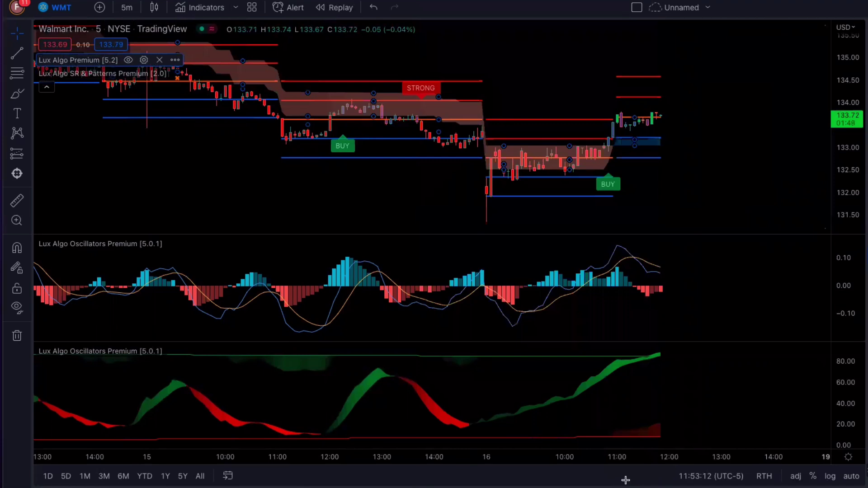
Step: Deselect Lux Algo Premium and drag the chart left to open space after the last bar
click(689, 211)
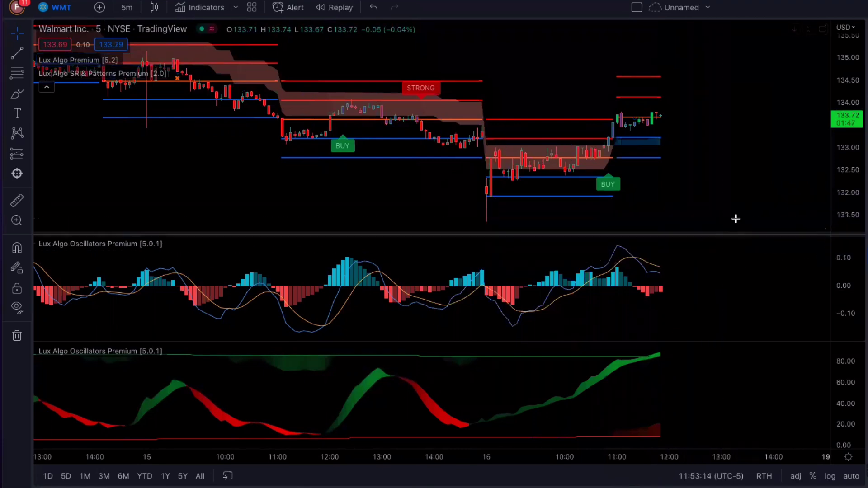
drag(731, 219, 689, 213)
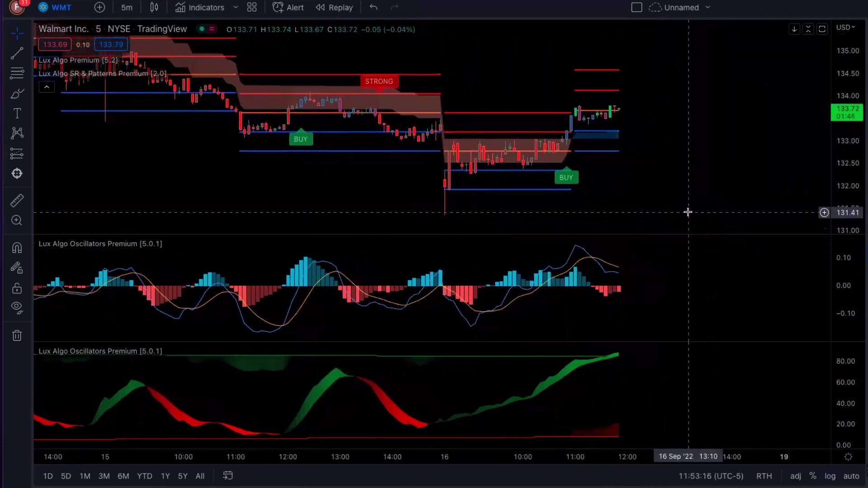